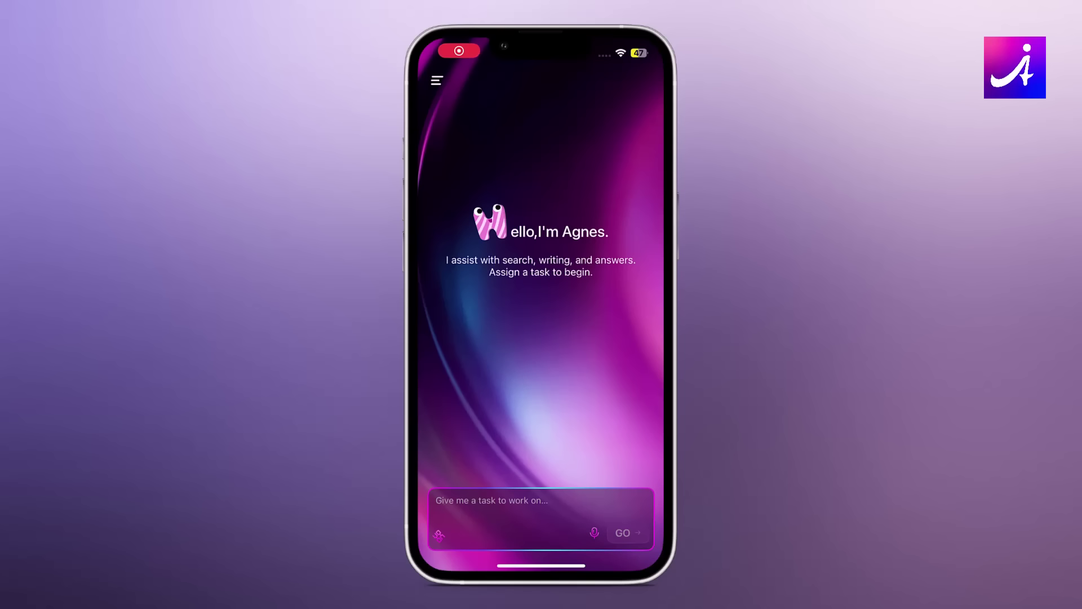
Run the prompt "Find the latest news articles about apple's upcoming iPhone 17 release." in Search mode
left_click(525, 501)
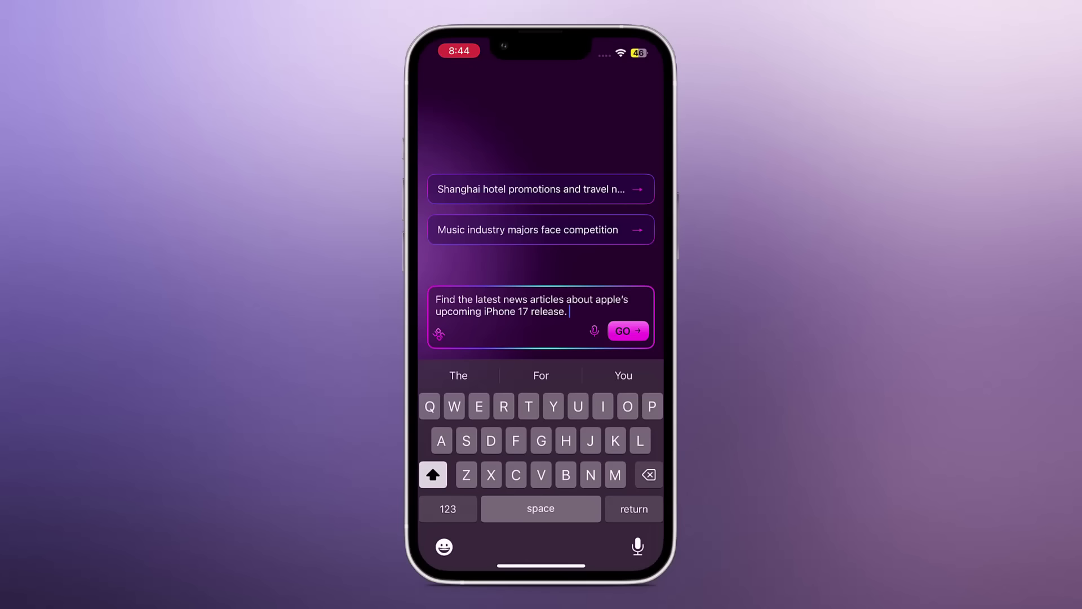
left_click(439, 334)
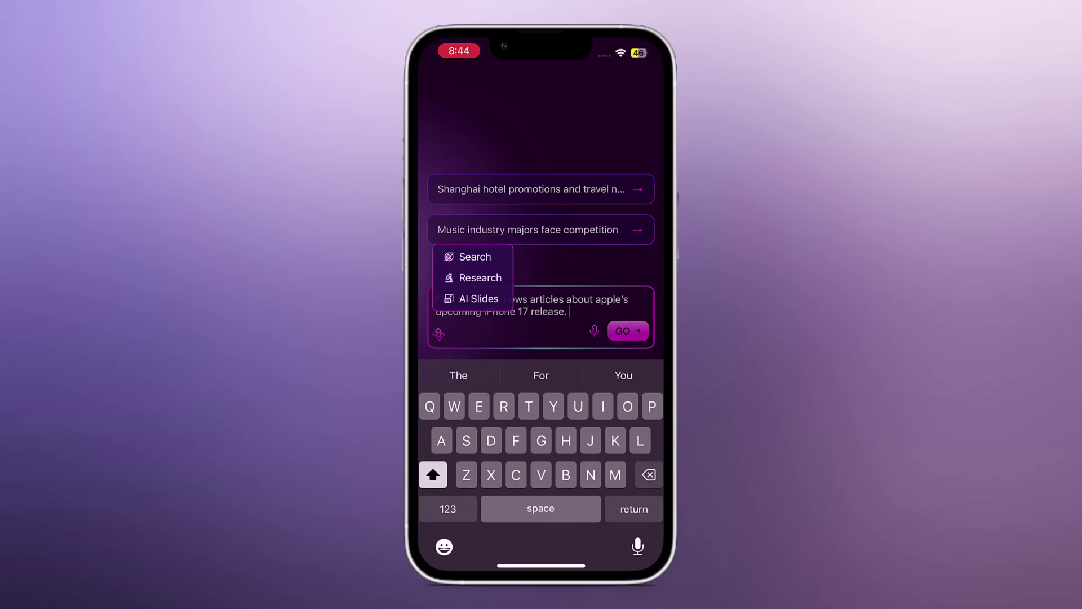
left_click(476, 257)
left_click(628, 331)
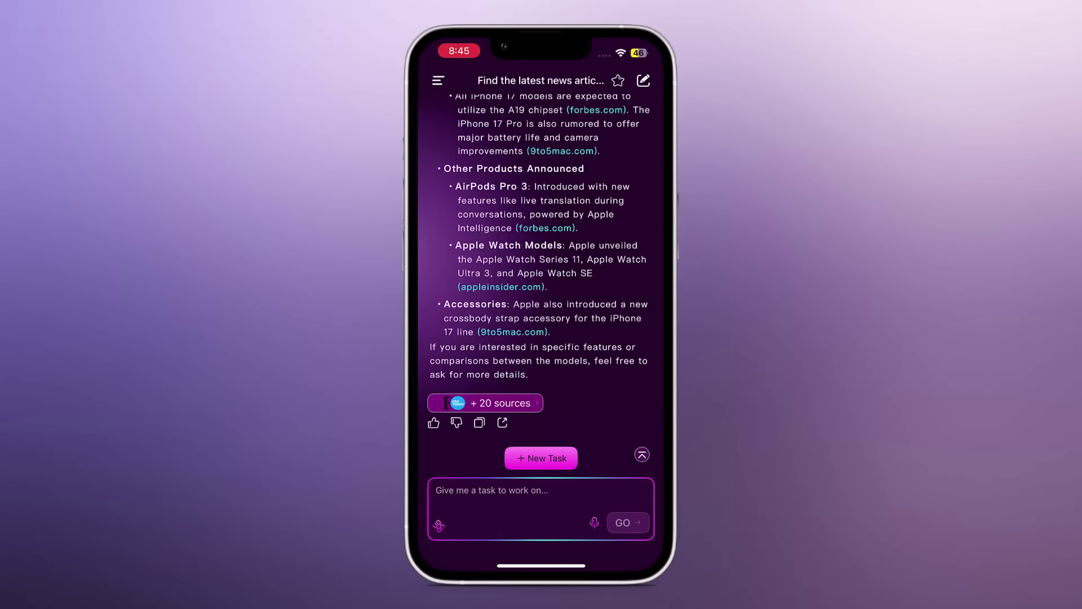
Request a detailed Research report on future tech trends for 2025-2035 including AI, biotech and renewable energy, and start the proposed research plan
left_click(438, 526)
left_click(481, 469)
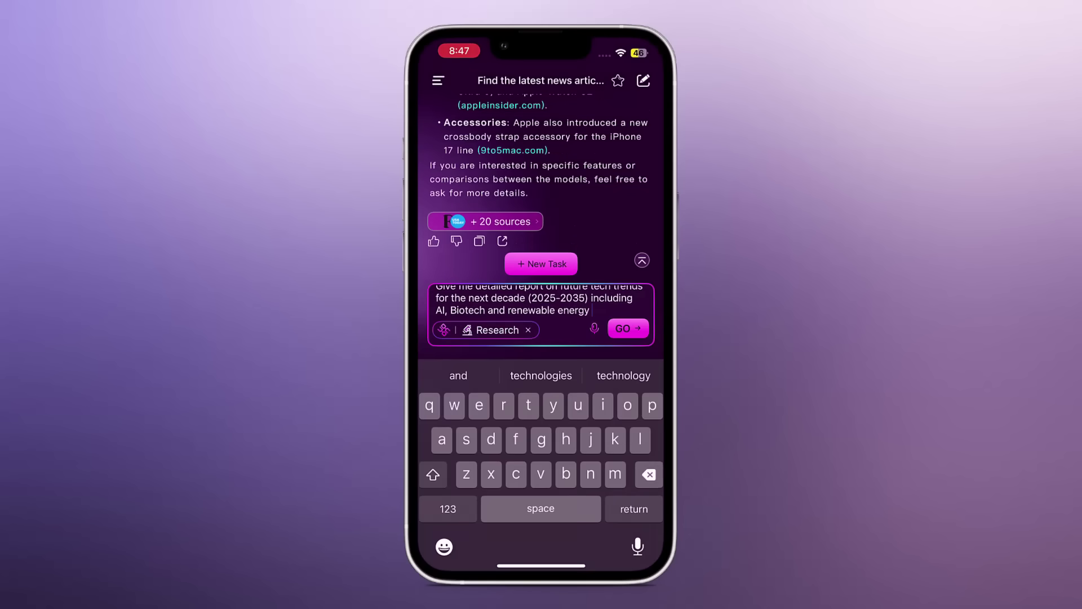
type(".")
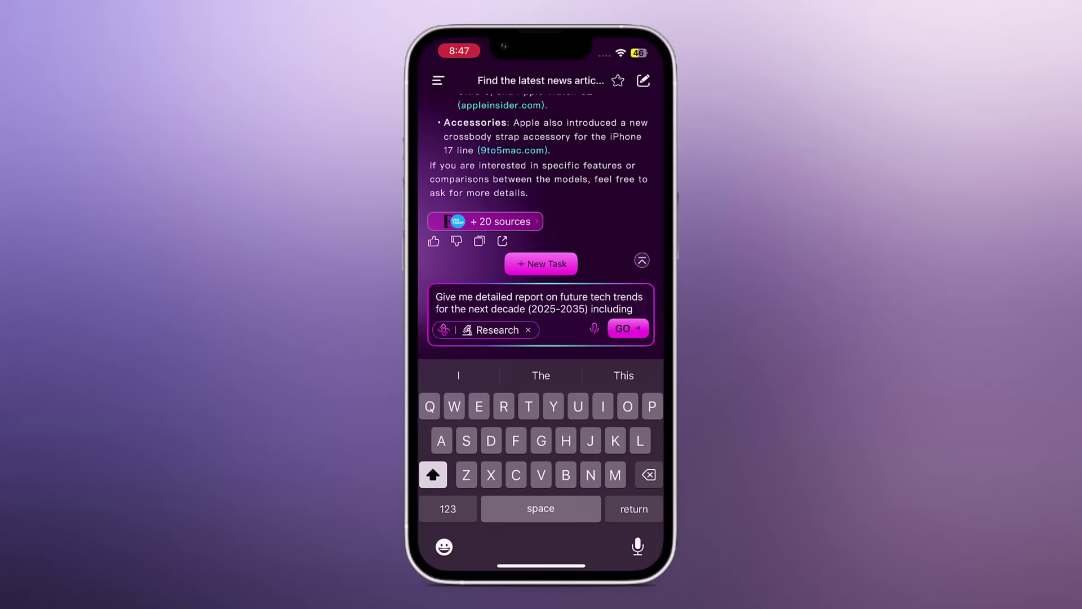
left_click(628, 329)
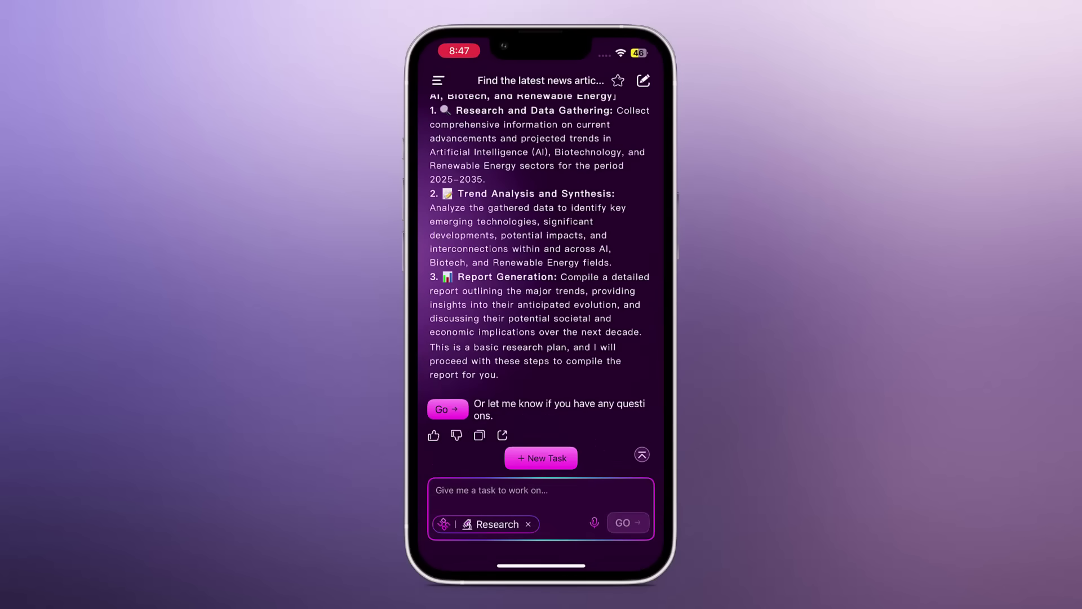
left_click(448, 409)
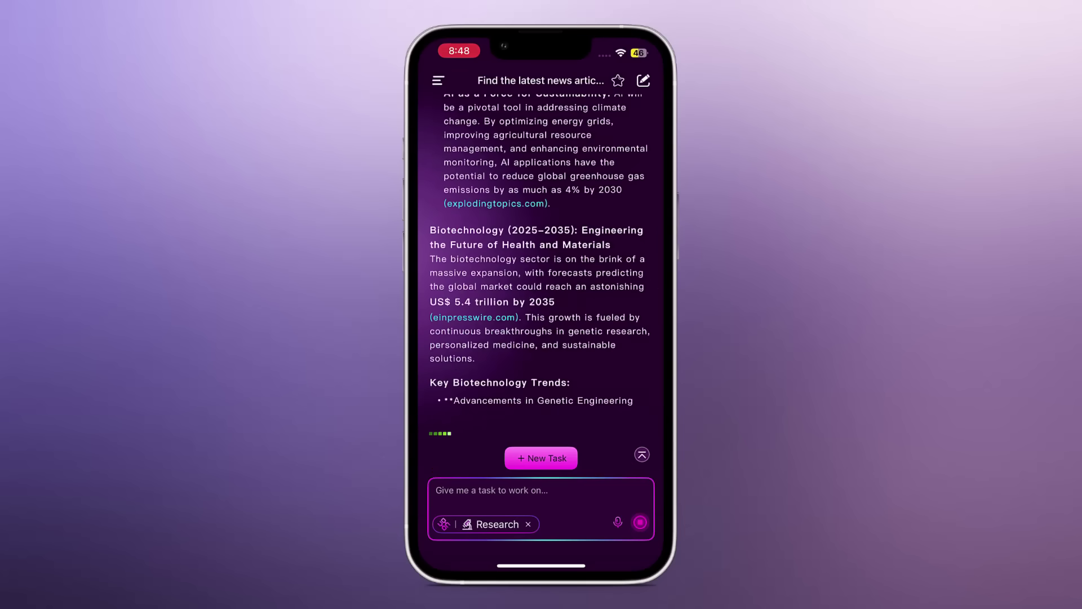
Stop the running research task and look back through the generated tech trends report
left_click(640, 523)
scroll(541, 282, "up", 4)
scroll(541, 281, "up", 20)
scroll(541, 282, "down", 20)
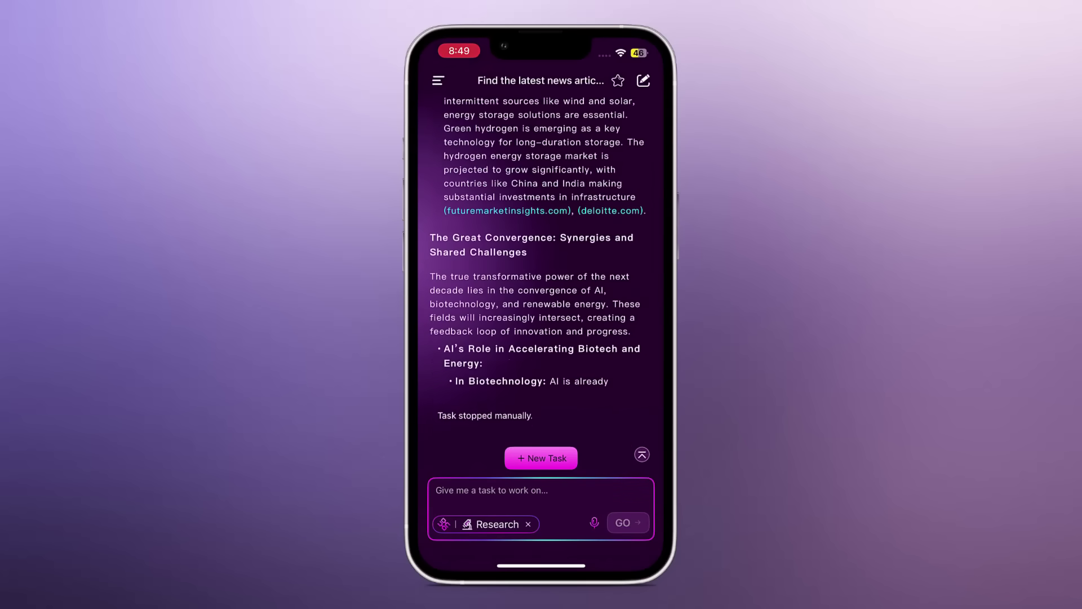
left_click(541, 490)
scroll(541, 282, "up", 5)
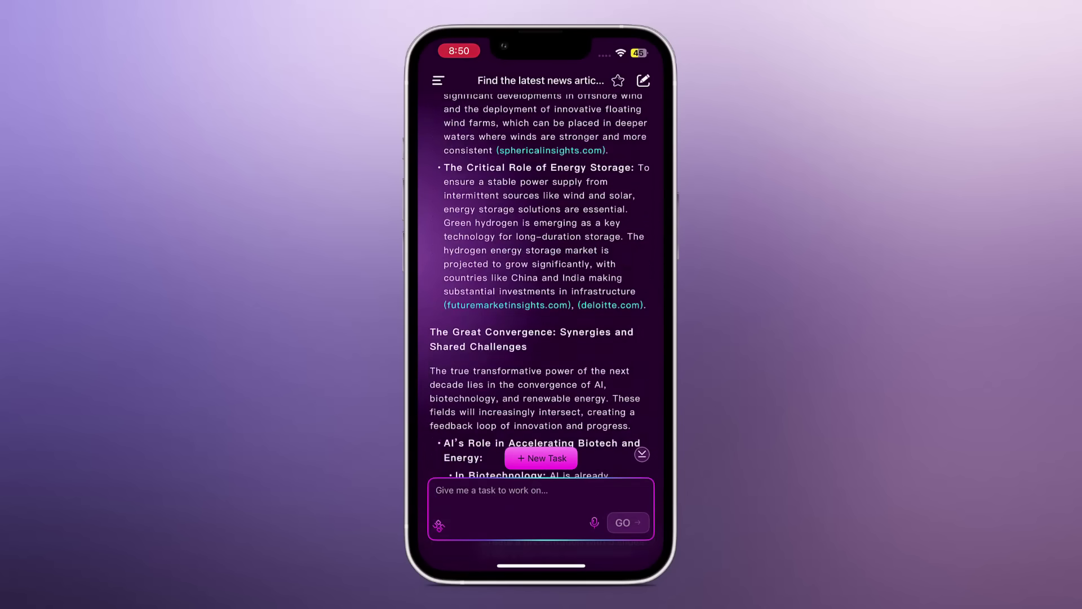
Request a 5-slide presentation on how to make money online in AI Slides mode and start generation from the proposed outline
left_click(438, 525)
left_click(478, 491)
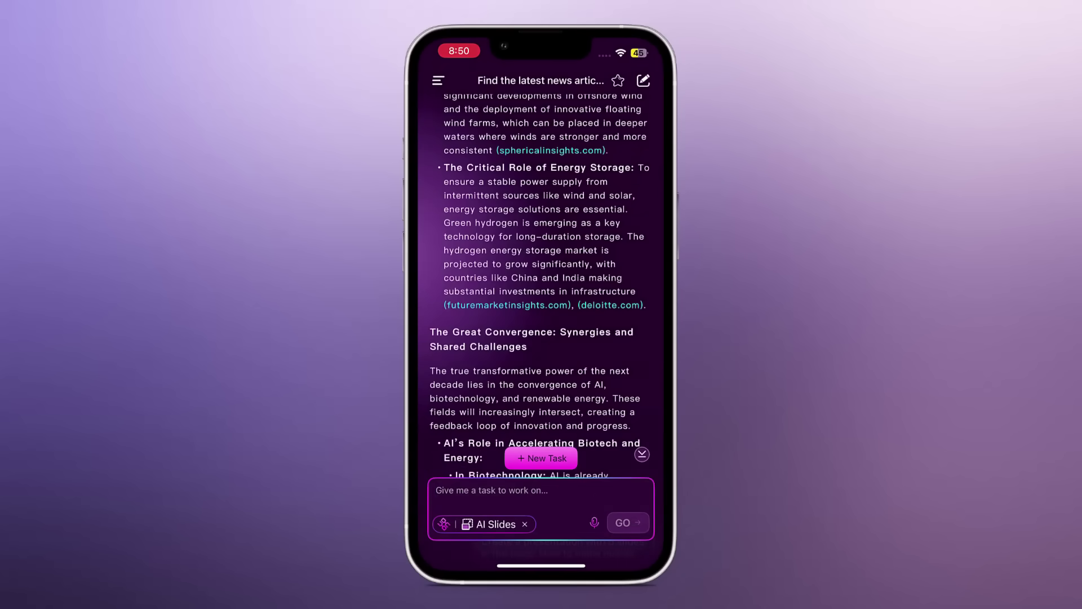
left_click(530, 494)
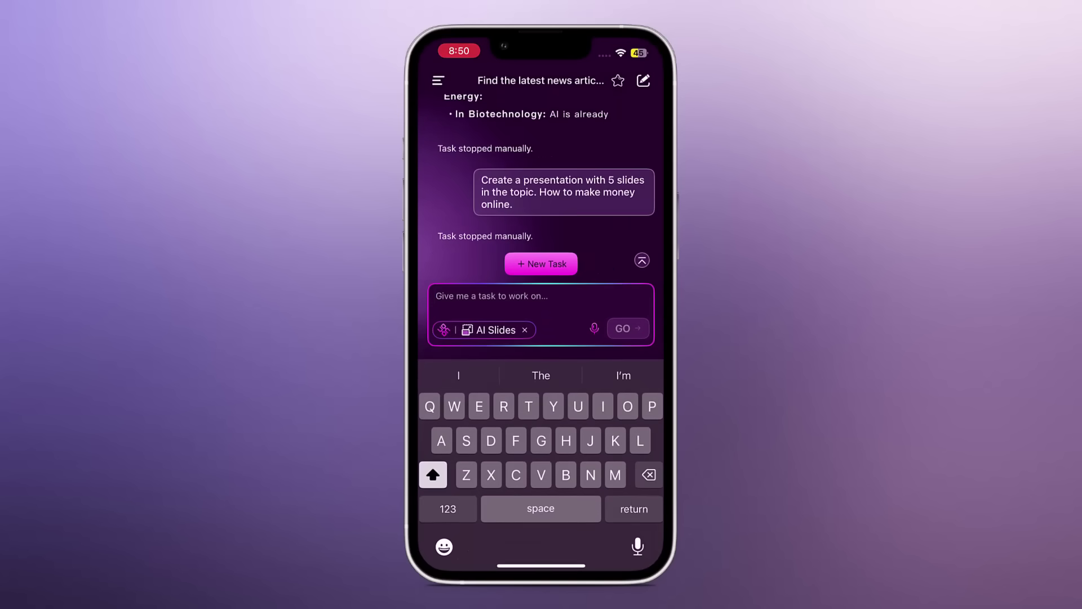
left_click(628, 328)
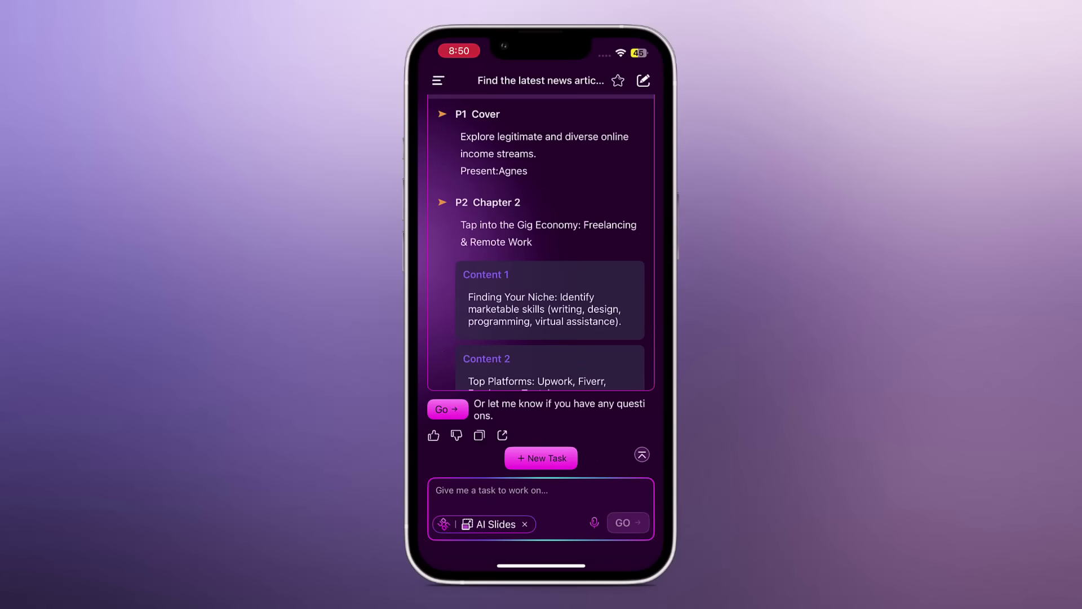
left_click(447, 408)
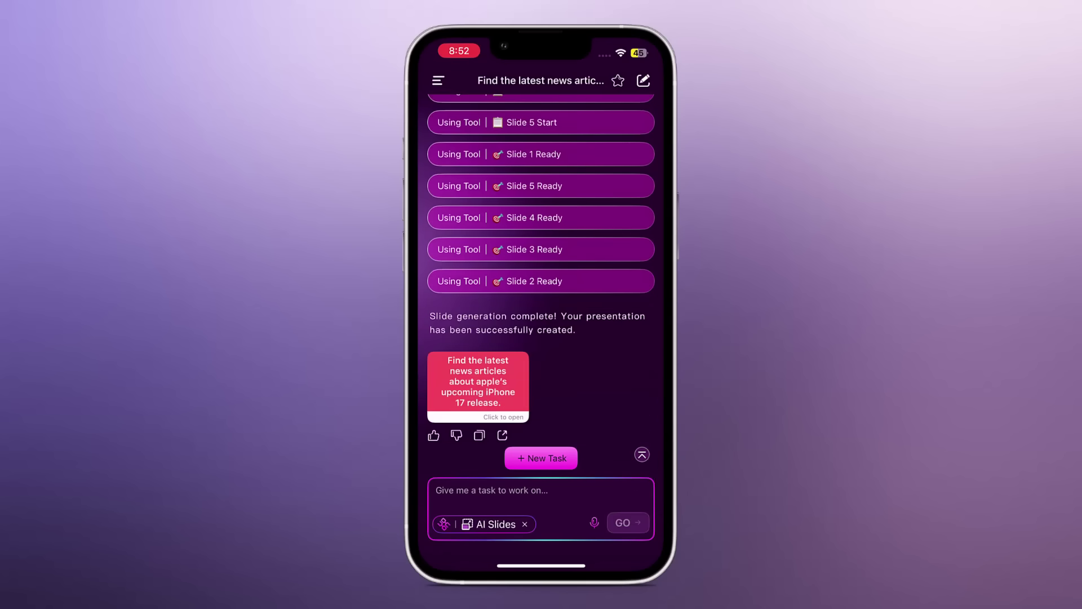
Open the generated presentation on making money online and look through all its slides
left_click(478, 387)
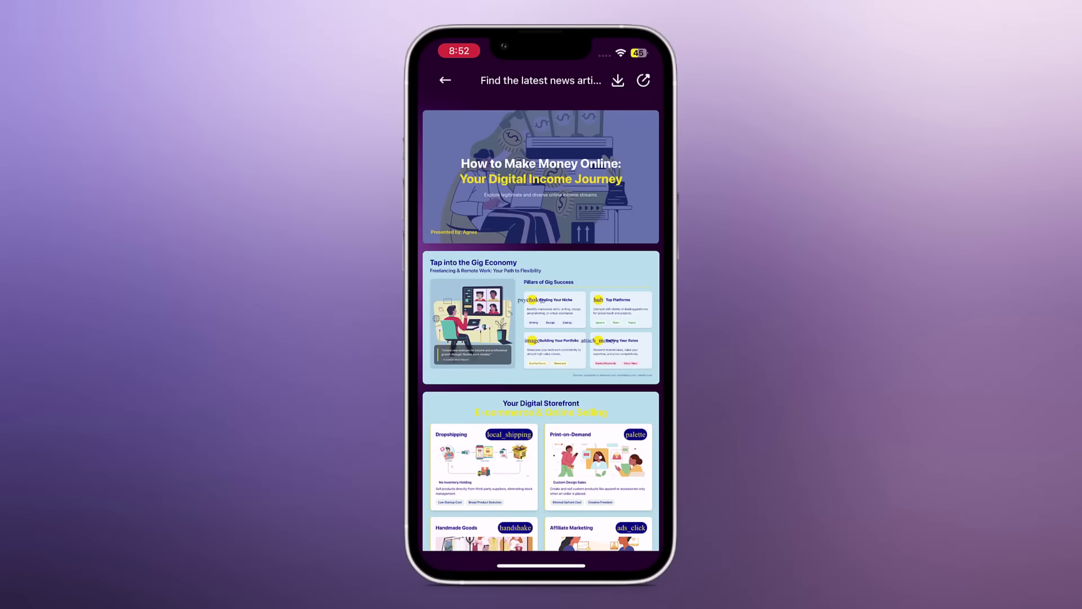
scroll(541, 322, "down", 4)
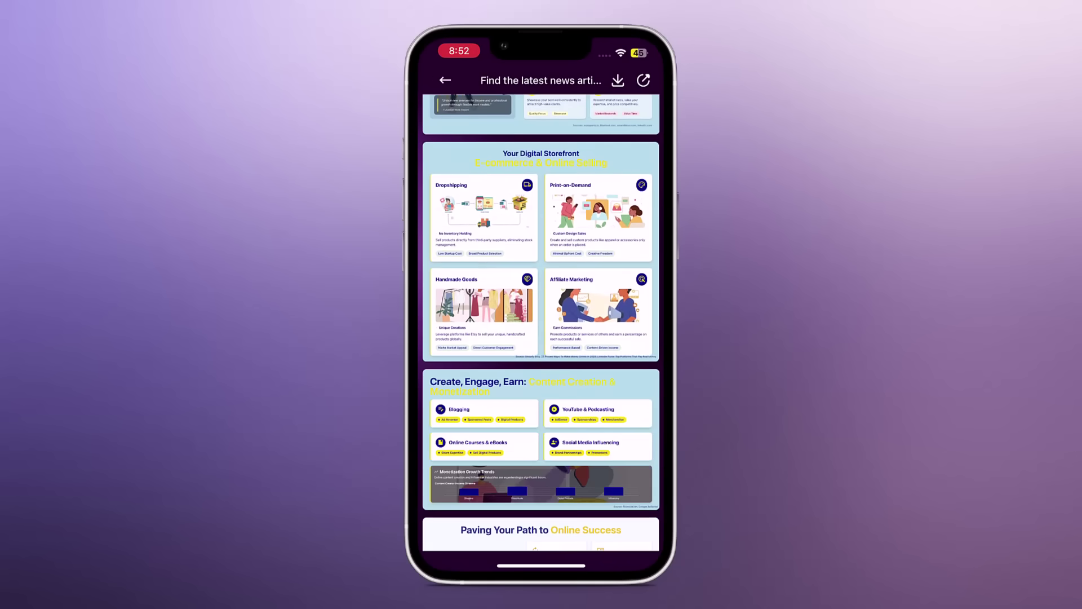
scroll(541, 321, "down", 3)
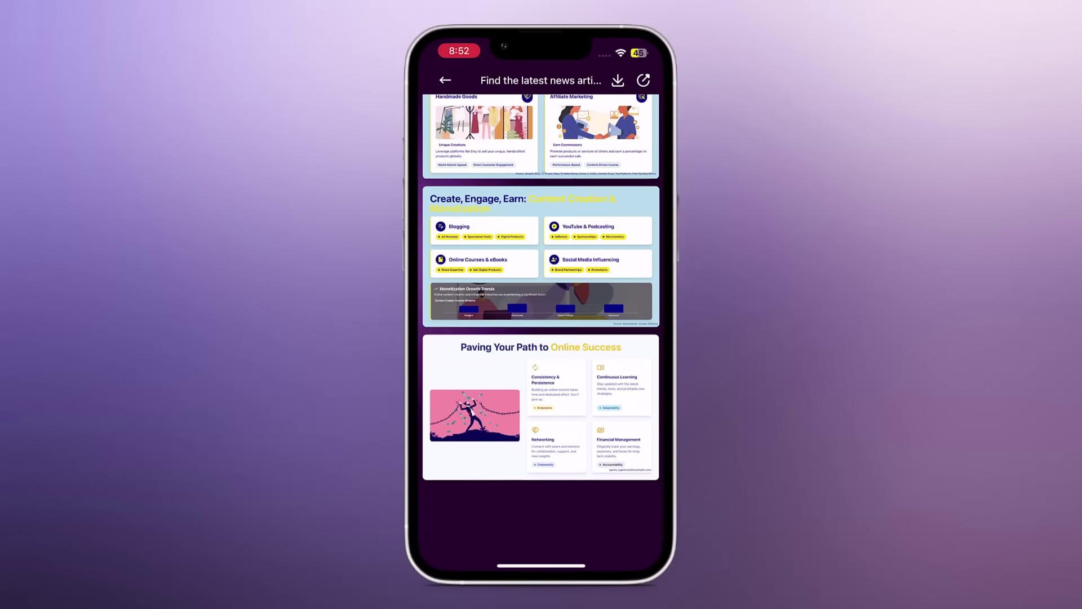
scroll(541, 321, "up", 8)
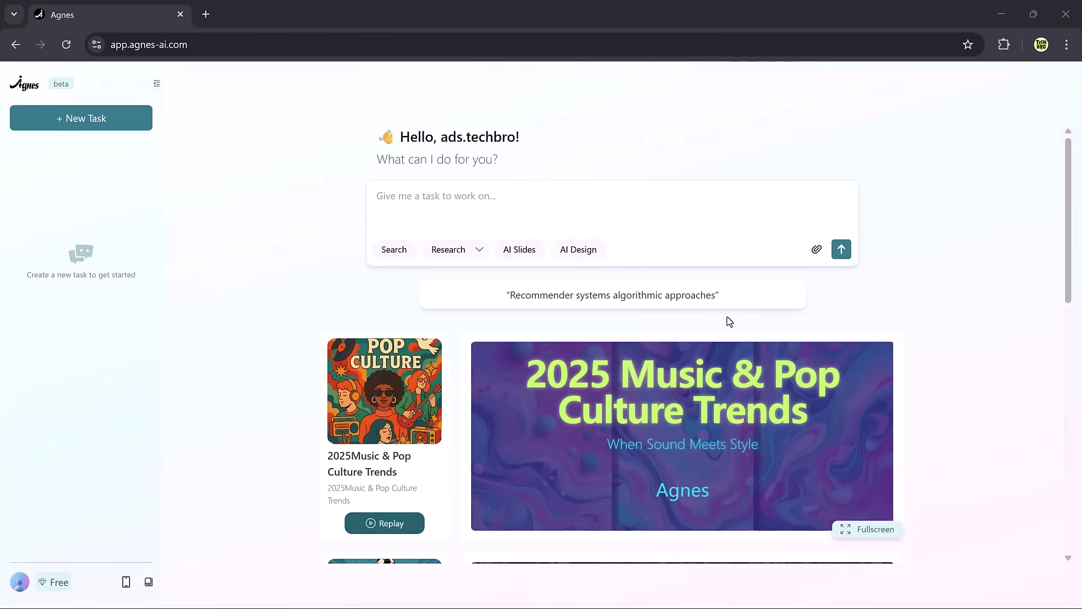
In the Agnes web app, run the prompt "Find the latest news articles about Apple's upcoming iPhone 17 release." in Search mode
left_click(448, 208)
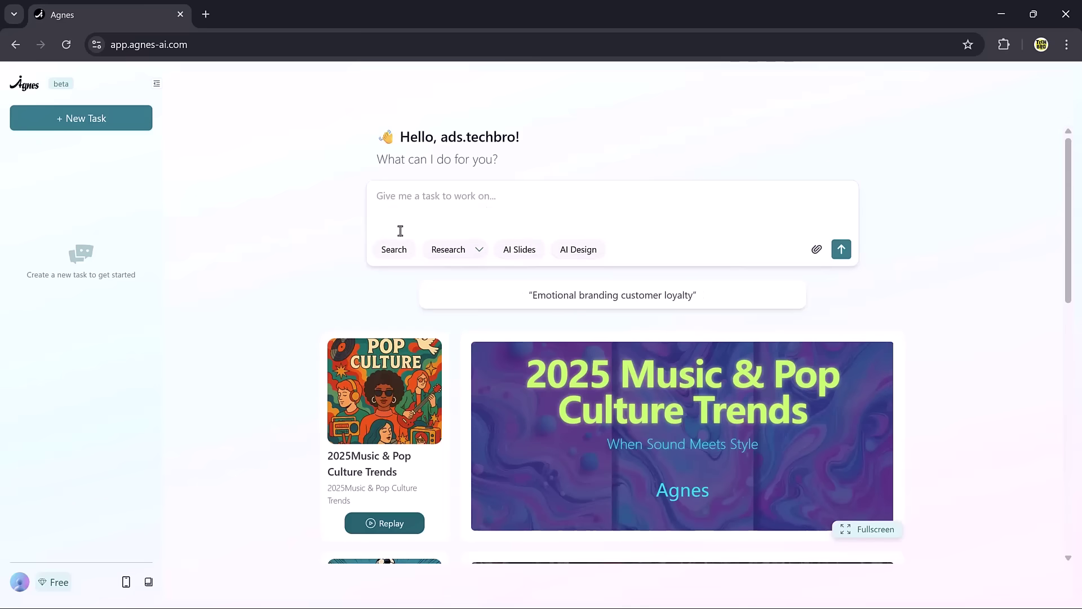
left_click(395, 250)
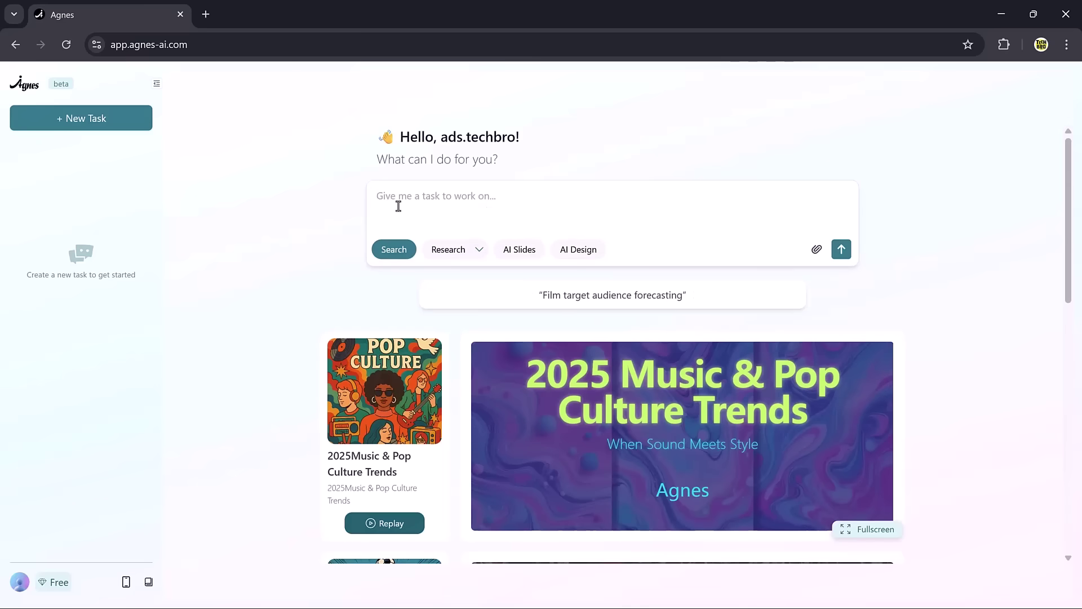
type("Find the latest news articles about Apple’s upcoming iPhone 17 release.")
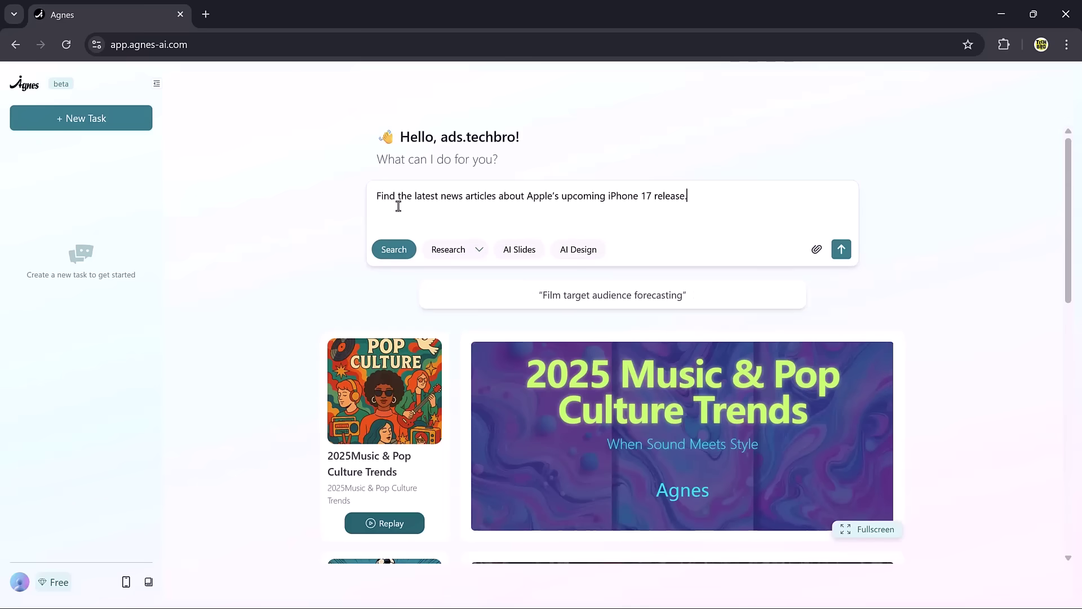
left_click(840, 250)
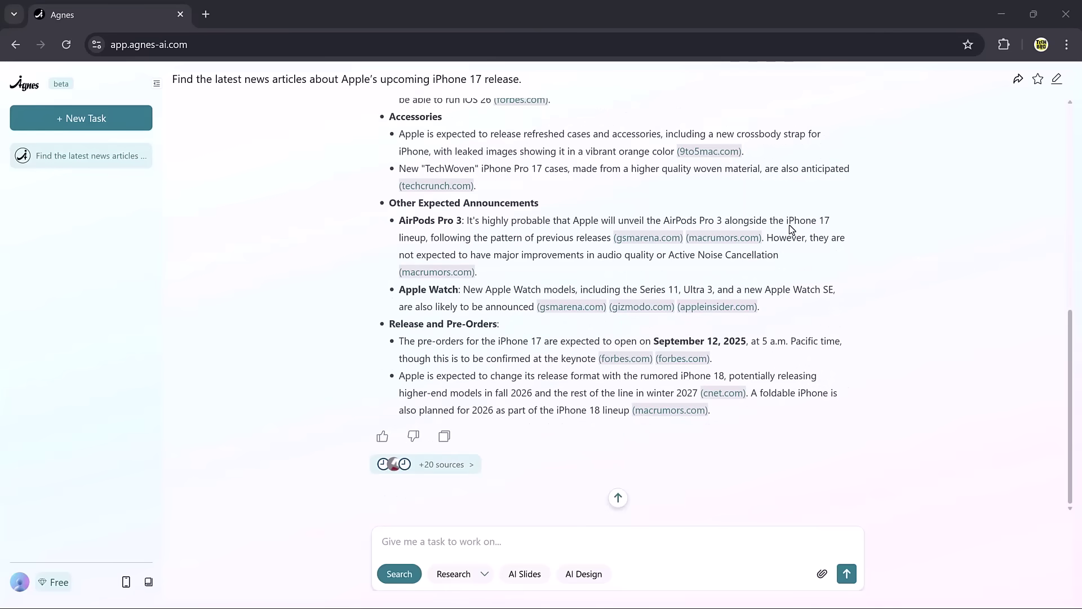
Review the iPhone 17 search answer from its beginning to the release and pre-order section
scroll(789, 224, "up", 4)
scroll(789, 225, "up", 3)
scroll(789, 229, "up", 1)
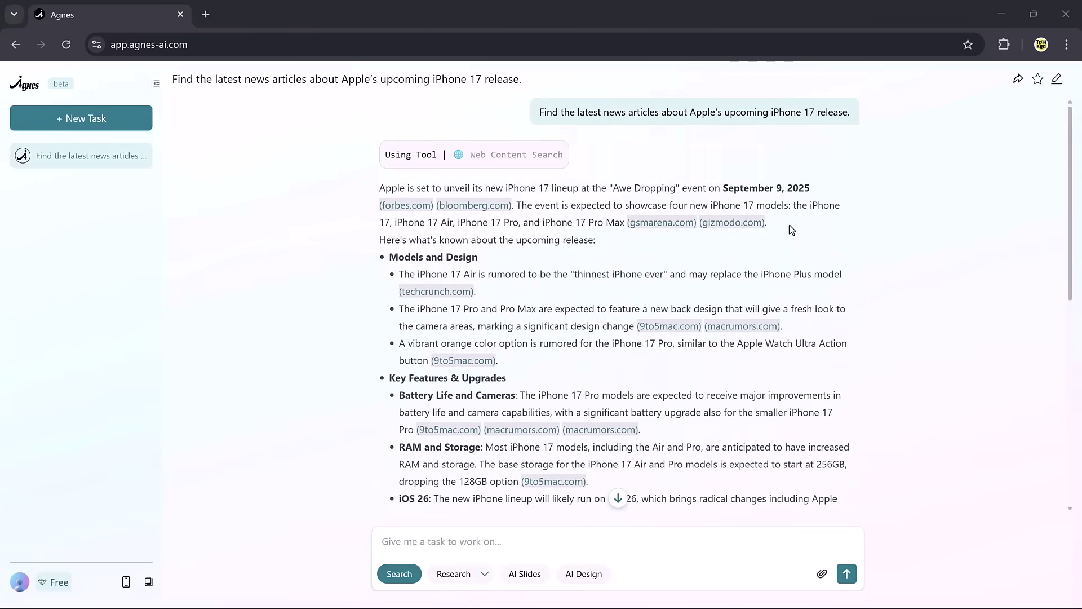
scroll(790, 229, "down", 1)
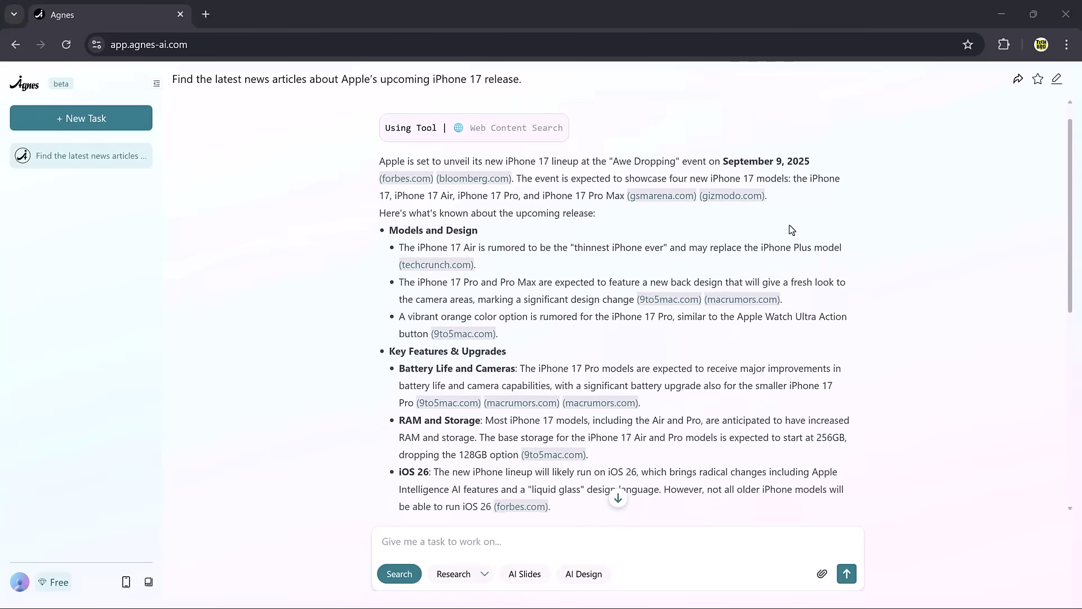
scroll(789, 226, "down", 6)
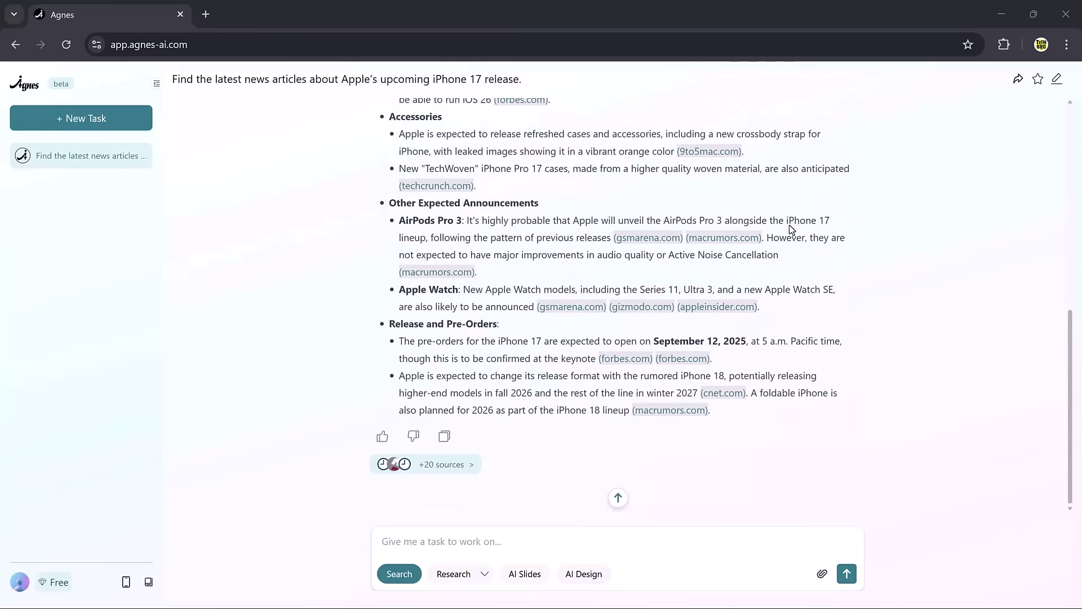
Submit a Deep Research request for a detailed report on future tech trends for 2025–2035, including AI, biotech and renewable energy, and stop the run
left_click(459, 542)
left_click(430, 540)
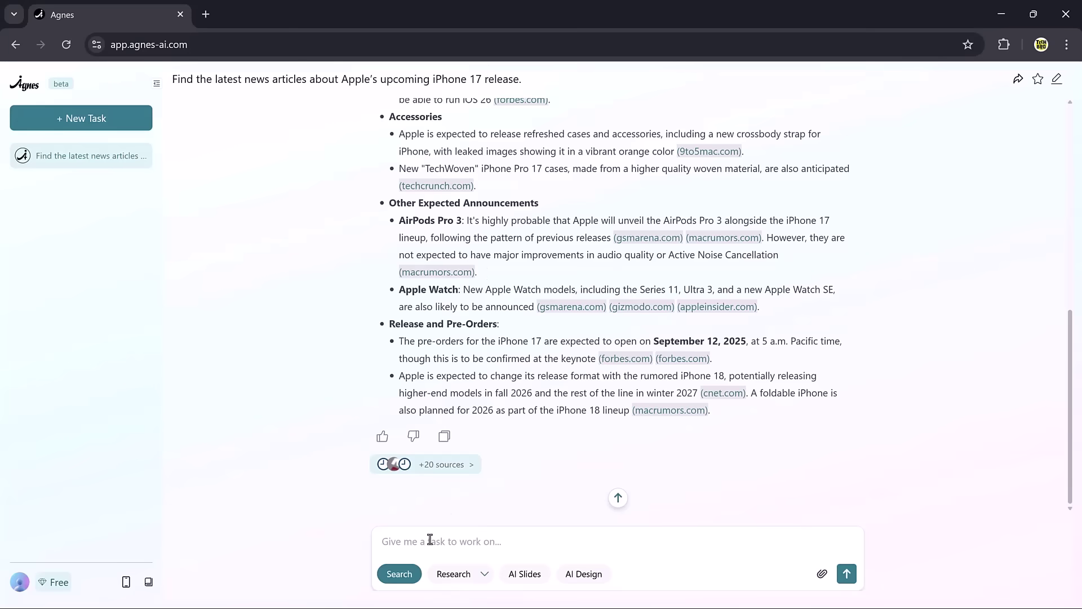
type("Give me a detailed report on future tech trends for the next decade (2025–2035), including AI, biotech, and renewable energy.")
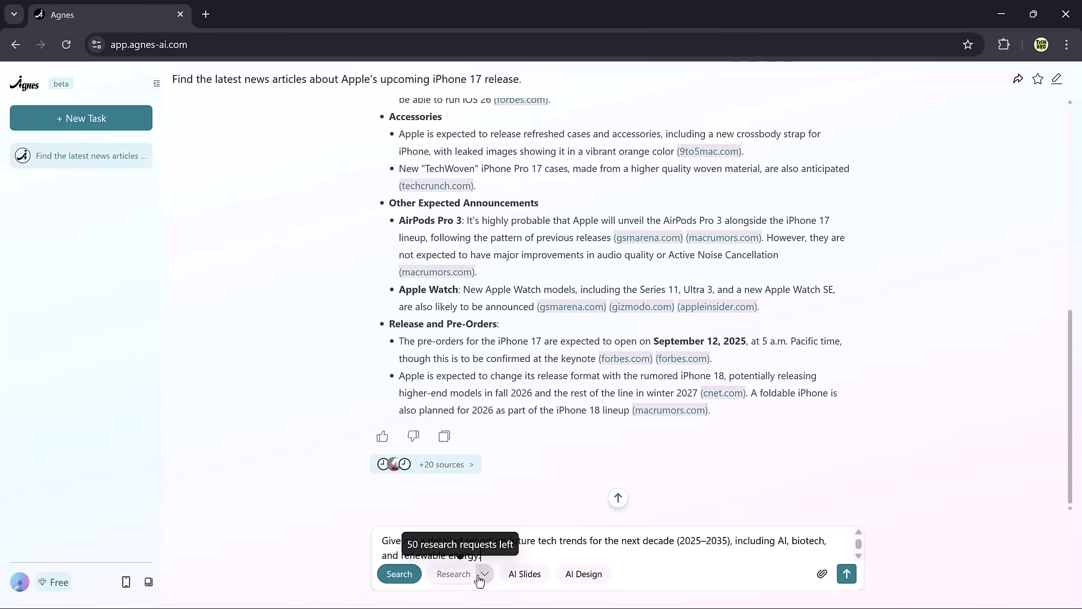
left_click(460, 577)
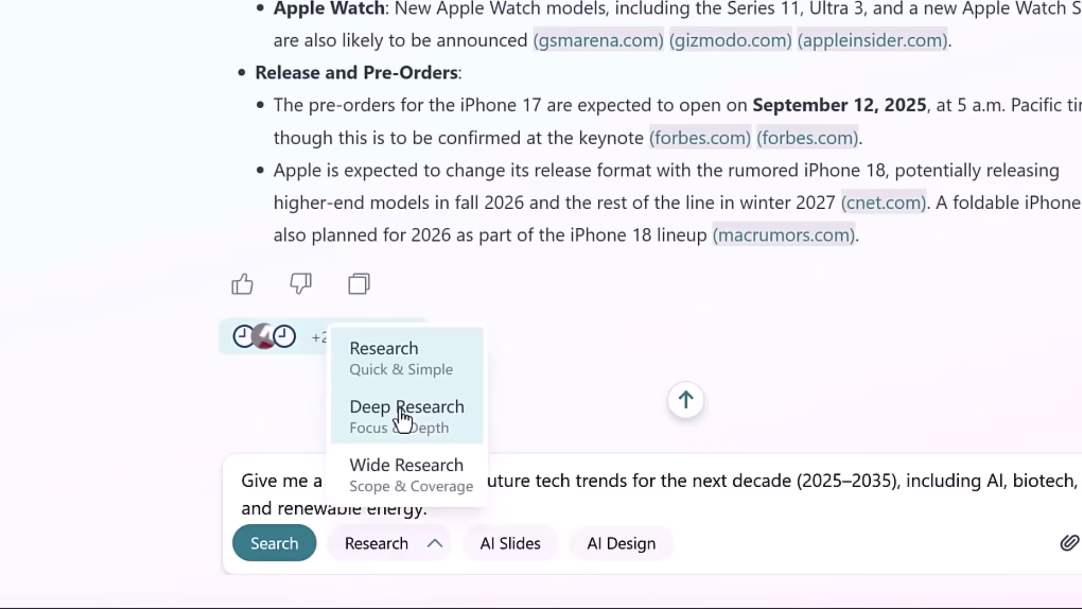
left_click(402, 415)
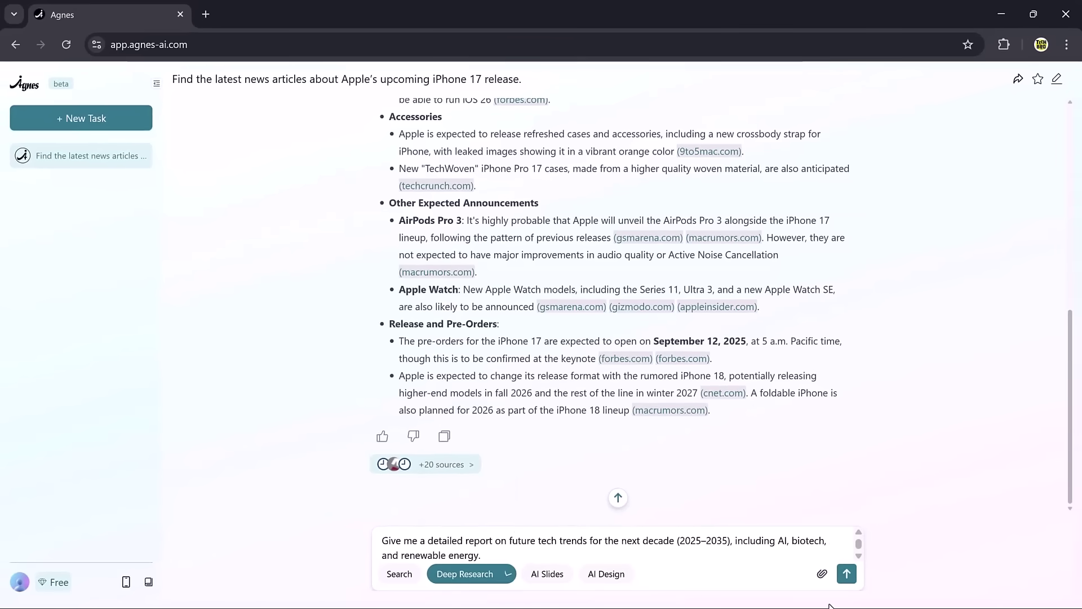
left_click(846, 574)
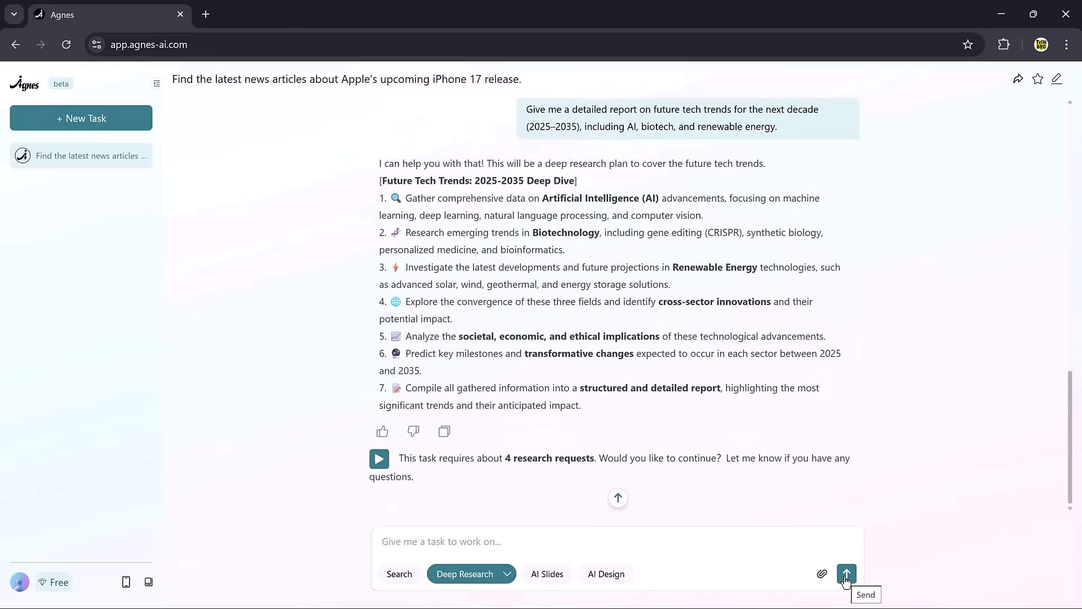
left_click(845, 576)
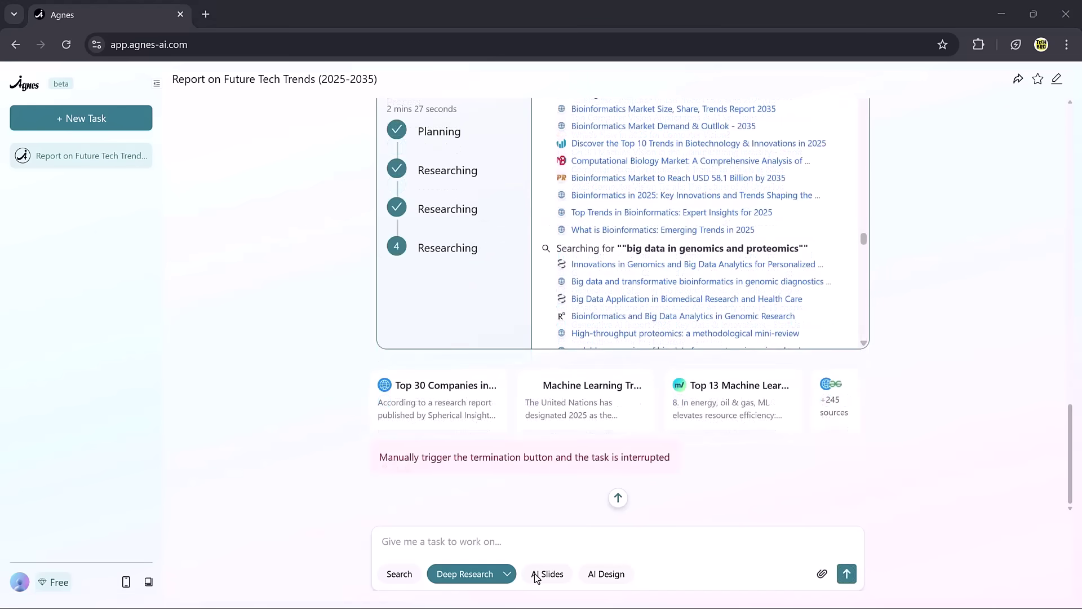
Request a presentation on how AI is transforming education in 2025 in AI Slides mode and start generation from the proposed outline
left_click(540, 576)
left_click(471, 542)
type("Create a presentation with 5 slides on the topic: ‘How AI is transforming education in 2025.")
key("Return")
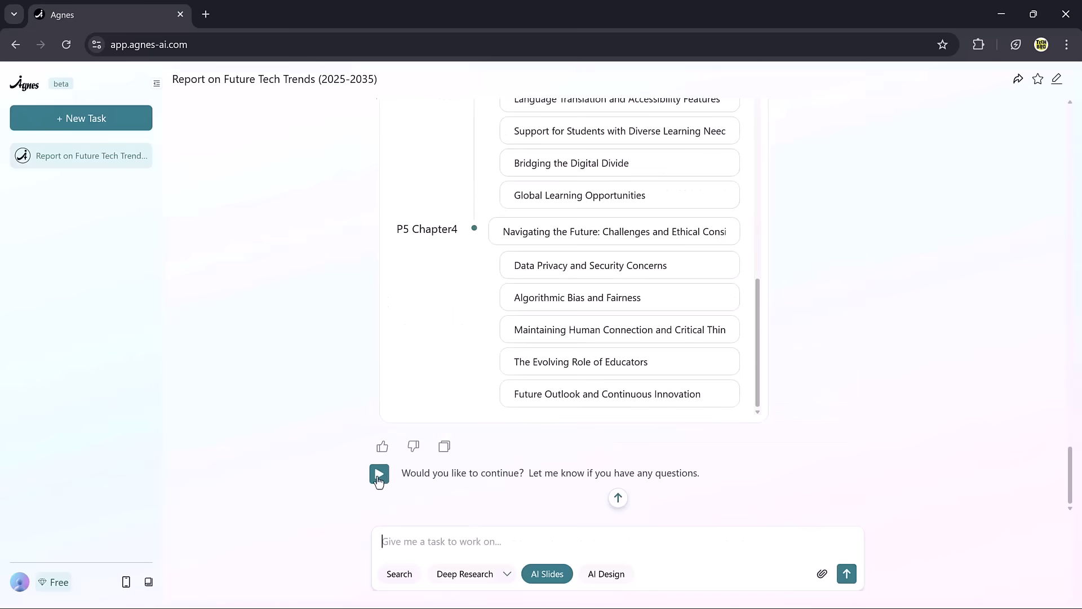
left_click(379, 474)
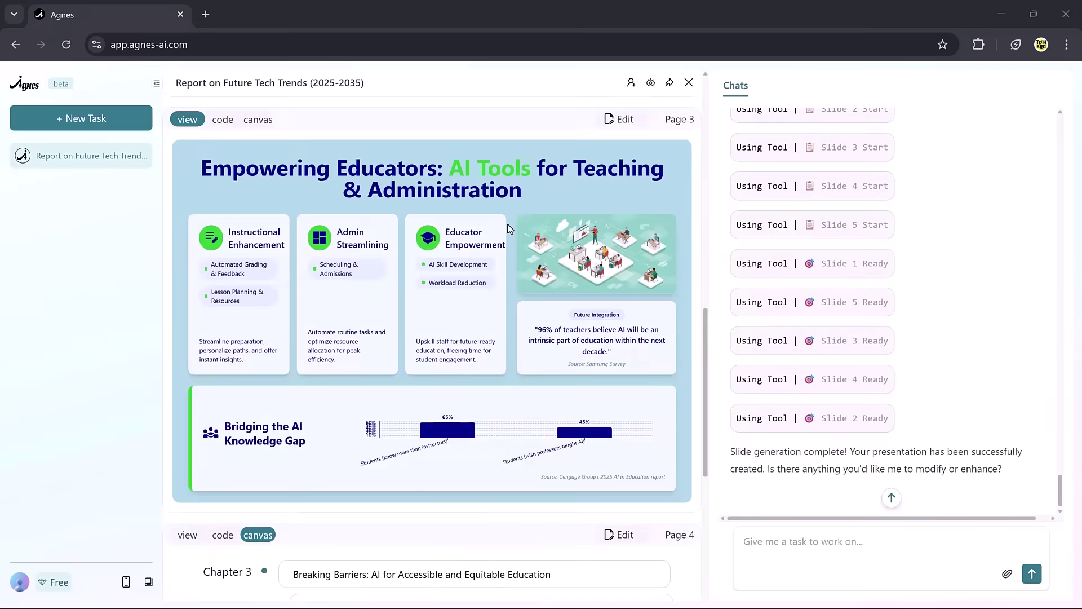
Look through the generated slides on AI in education, going back to the title slide
scroll(508, 224, "down", 3)
scroll(507, 225, "up", 3)
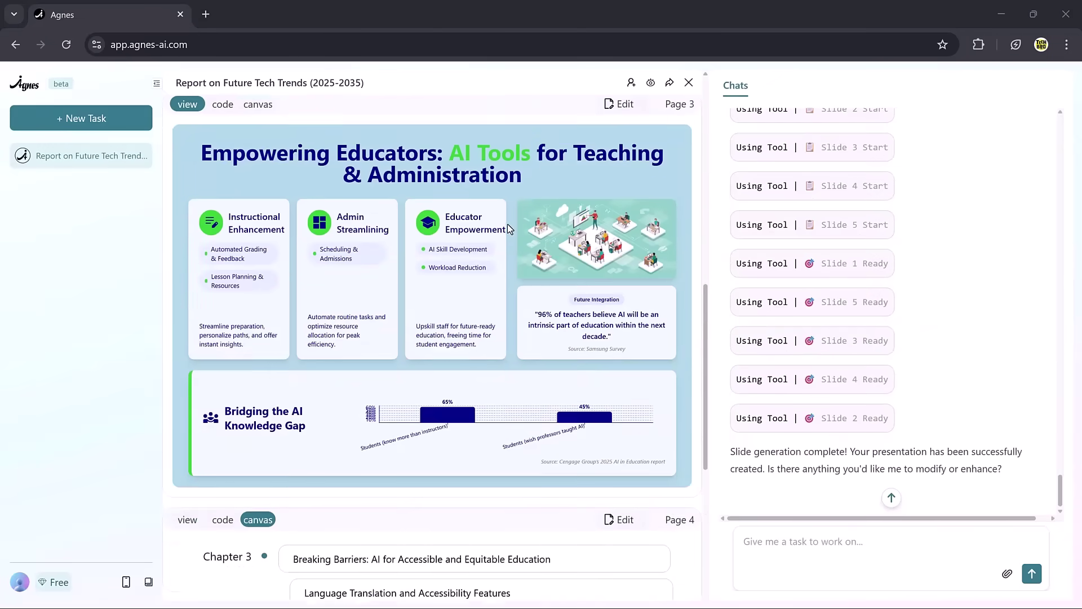
scroll(508, 229, "up", 8)
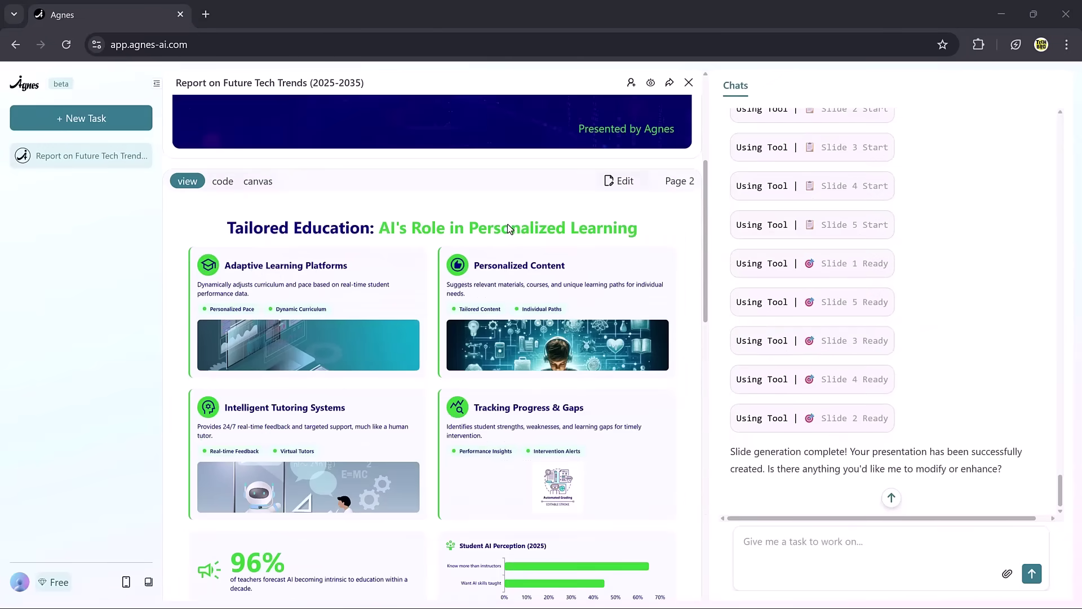
scroll(507, 225, "up", 5)
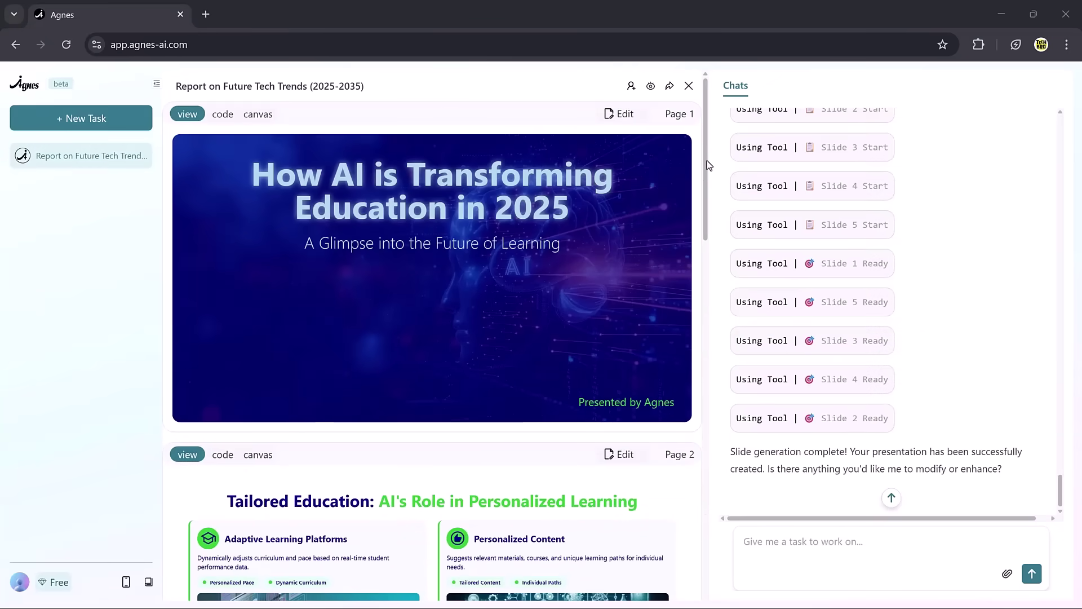
Look through the AI in education slides again, including the page on AI tools for teaching and administration
left_click_drag(709, 164, 722, 403)
double_click(709, 377)
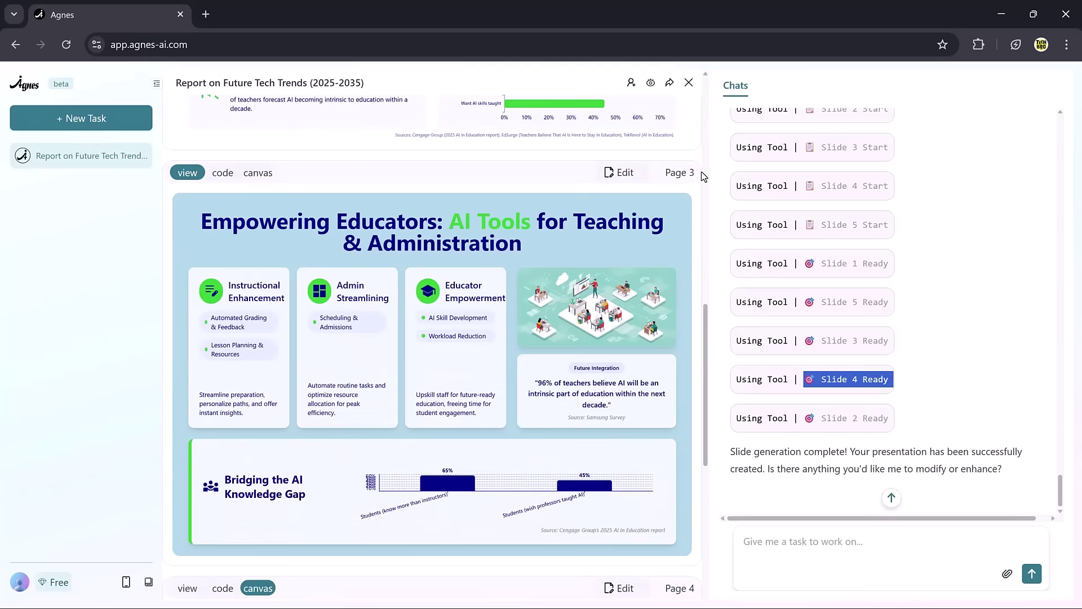
scroll(703, 157, "up", 15)
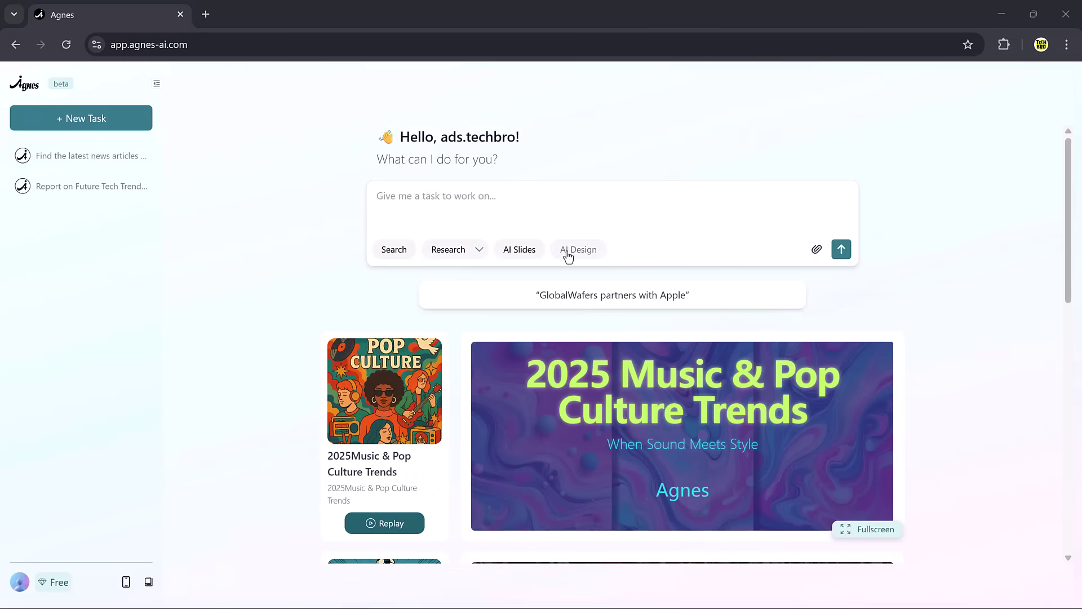
Request a modern promotional poster for a mobile banking app targeting young professionals in AI Design mode and start generation from the proposed outline
left_click(567, 254)
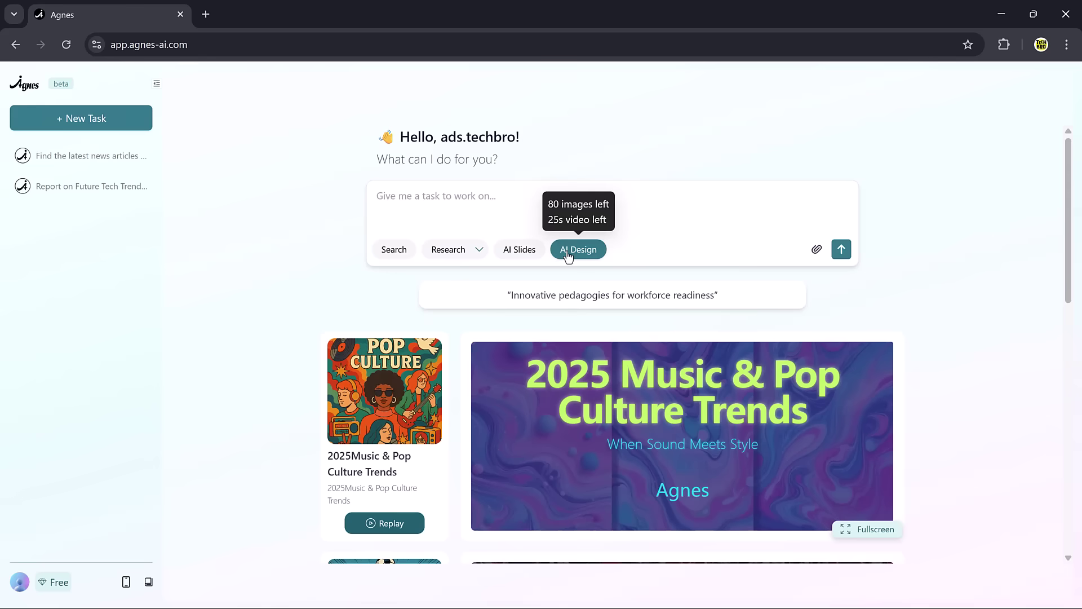
left_click(444, 196)
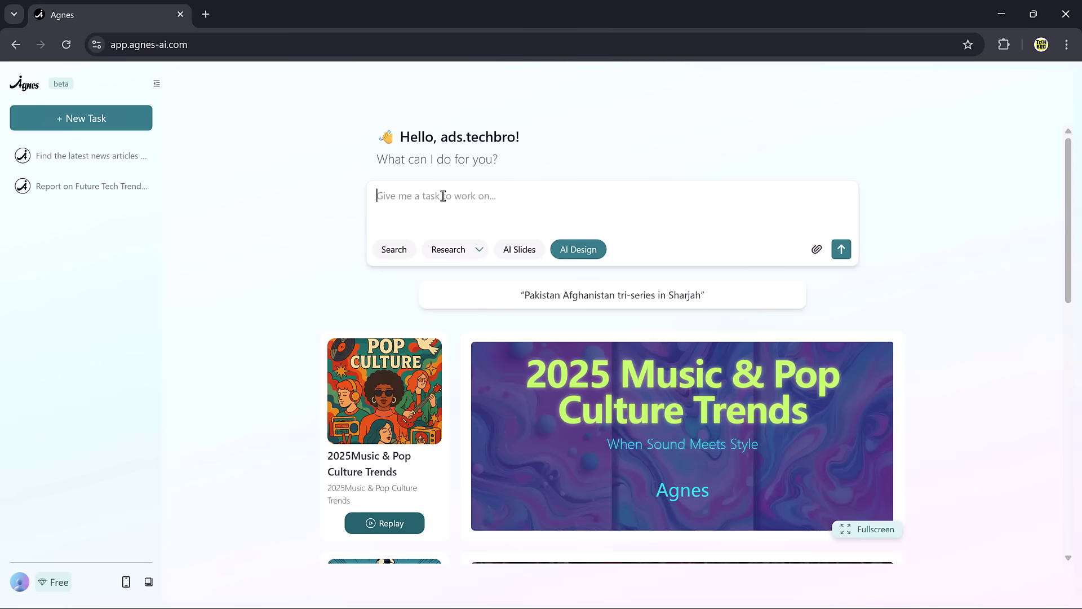
type("Design a modern promotional poster for a mobile banking app targeting young professionals.")
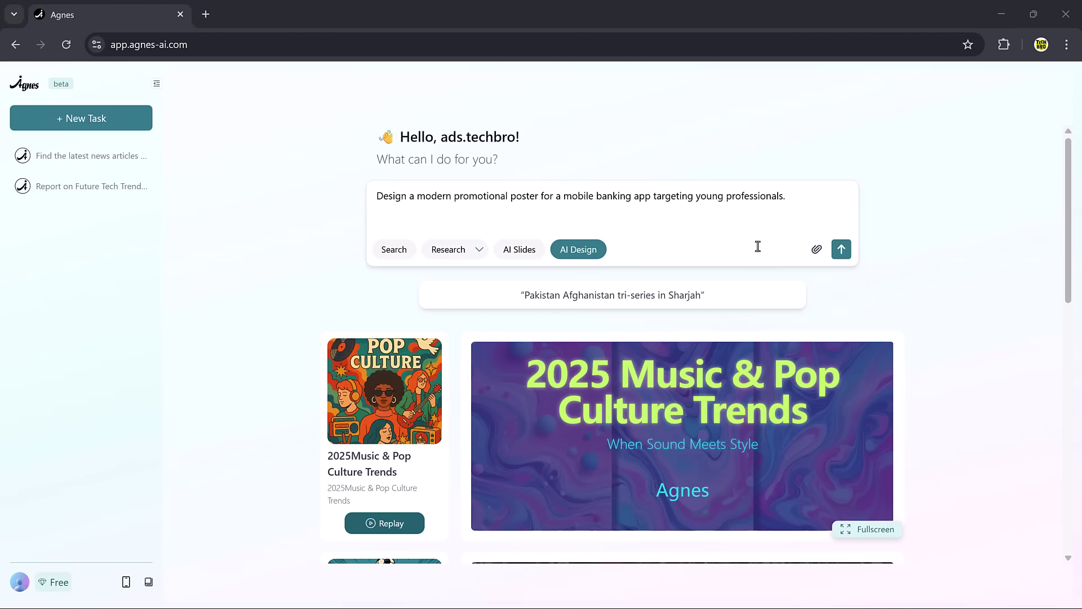
left_click(841, 256)
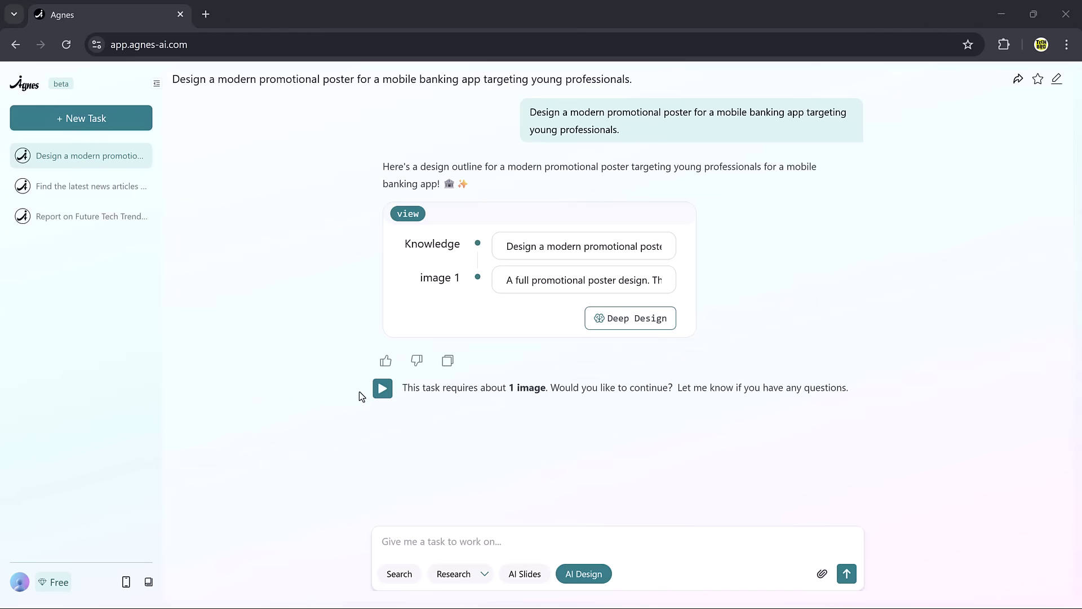
left_click(383, 390)
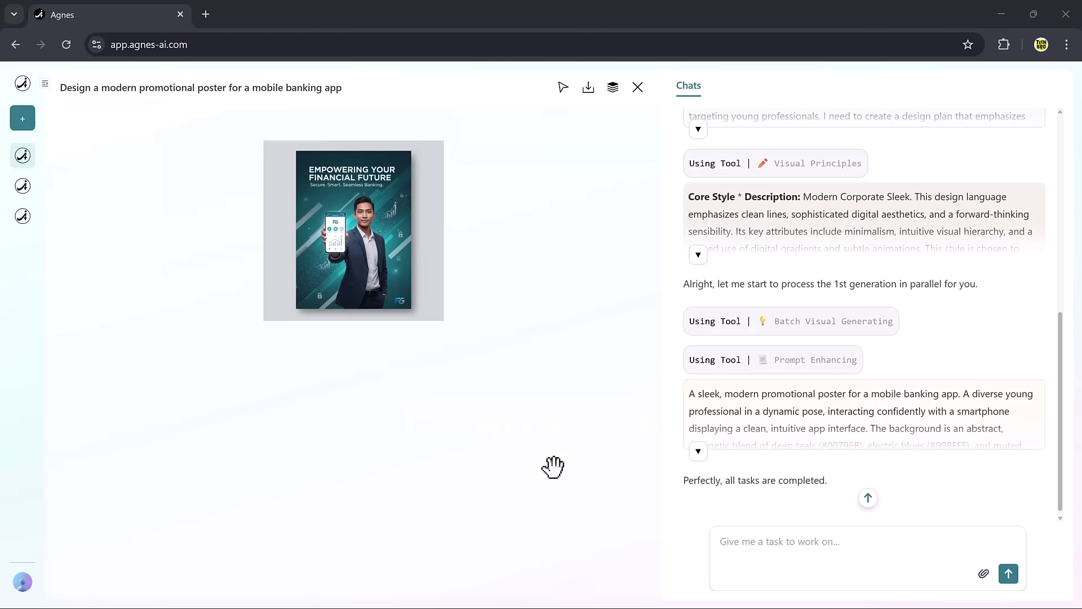
Select the generated banking app poster on the canvas and choose its brush editing tool
left_click(399, 250)
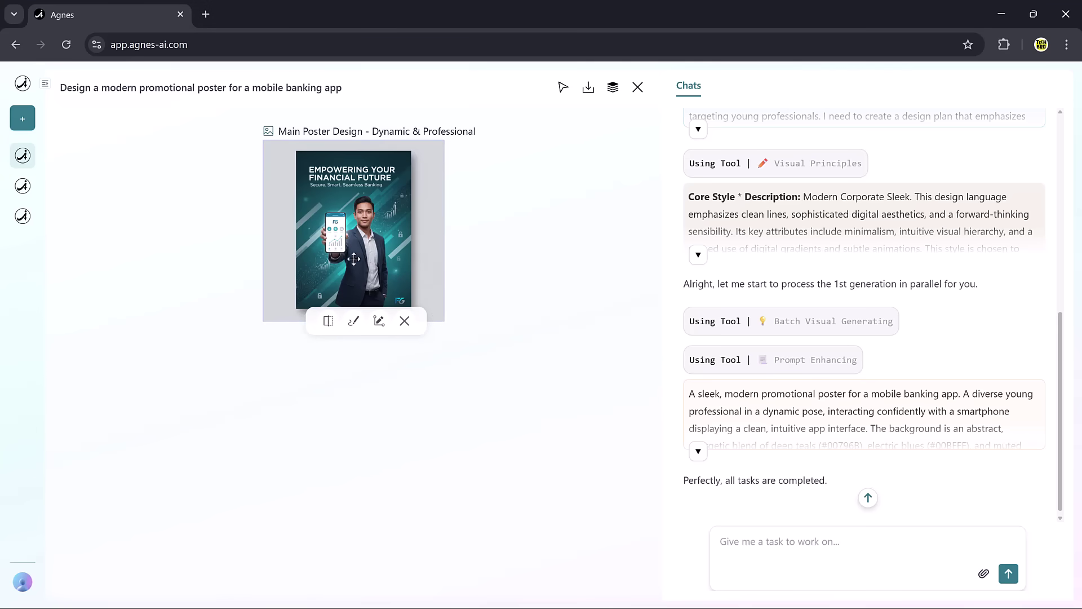
left_click(354, 322)
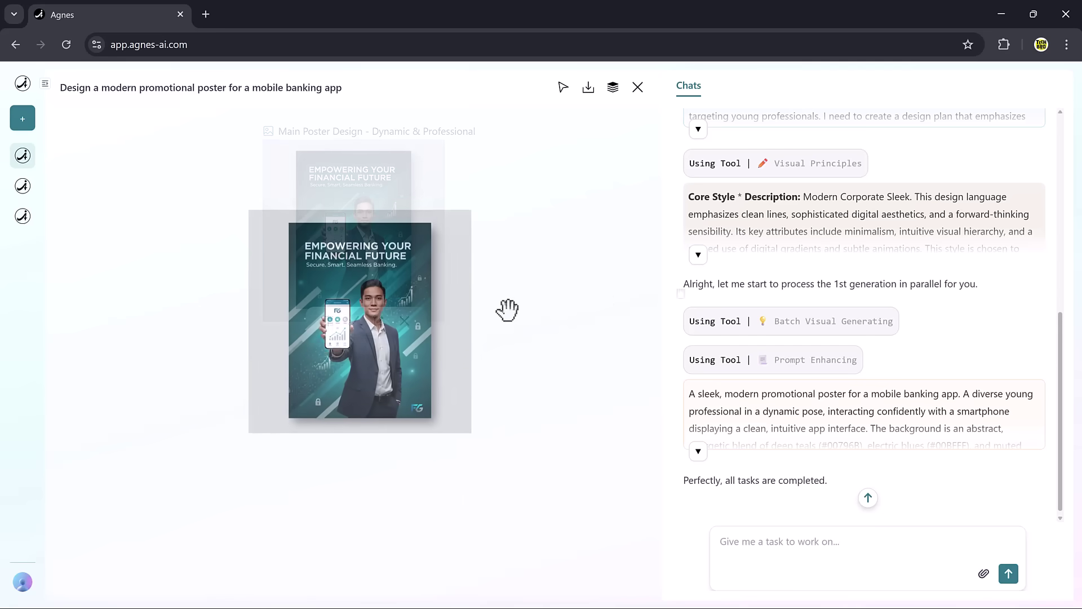